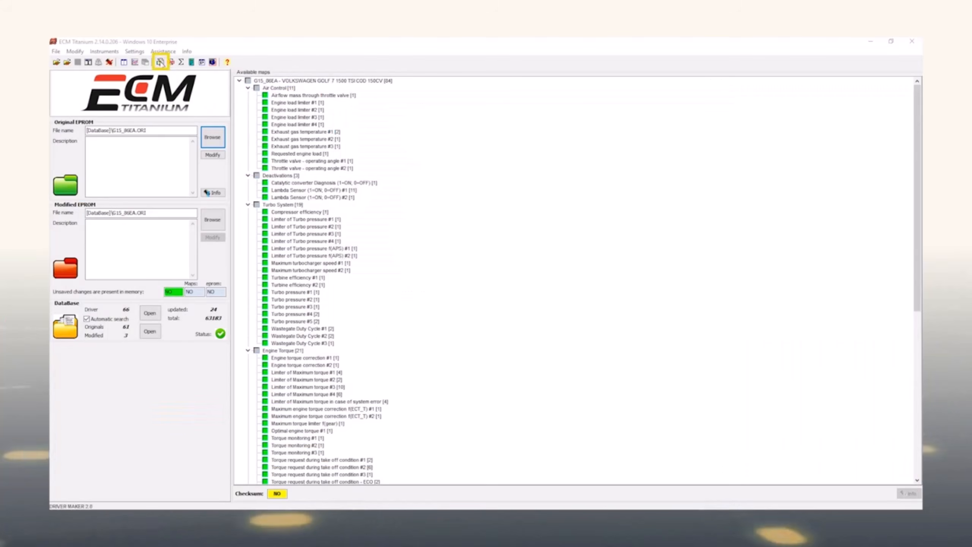
Open the current driver for editing in Driver Maker and select the data block from address 0007DC to 000823
{"action": "left_click", "coordinate": [159, 62]}
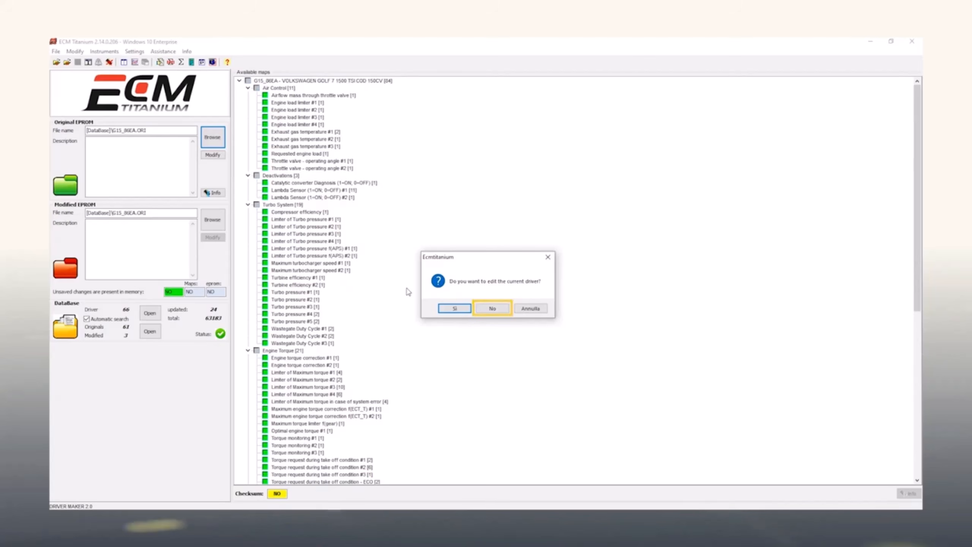
{"action": "left_click", "coordinate": [450, 309]}
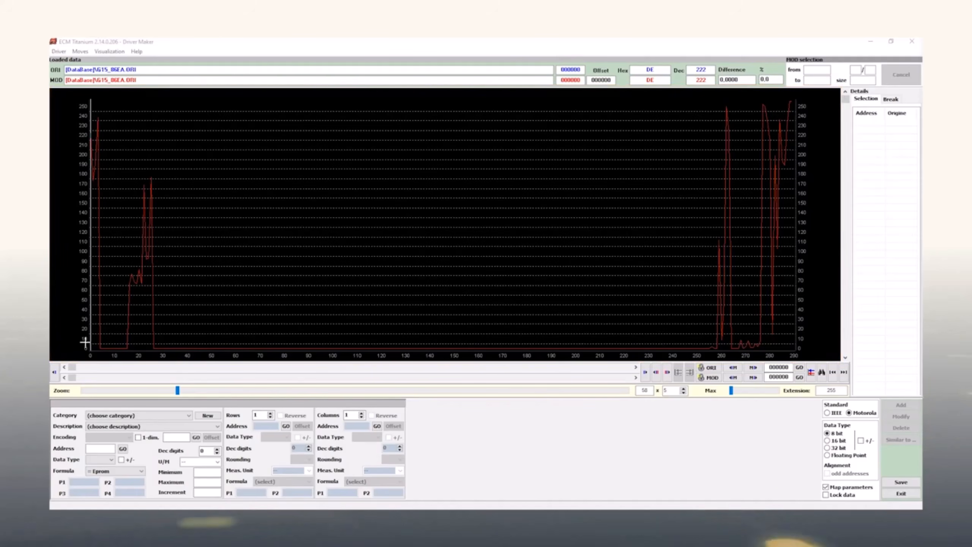
{"action": "left_click", "coordinate": [645, 372]}
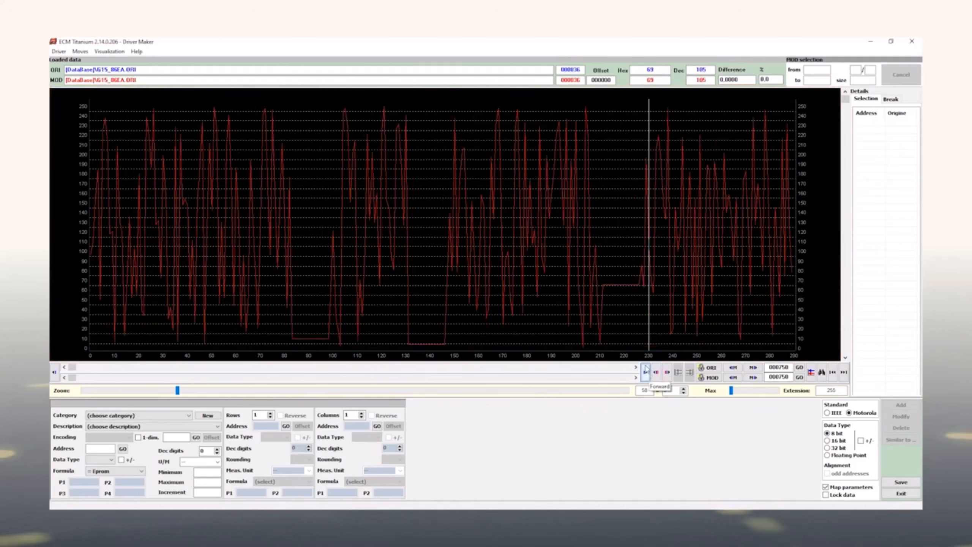
{"action": "left_click_drag", "start_coordinate": [636, 340], "coordinate": [603, 331]}
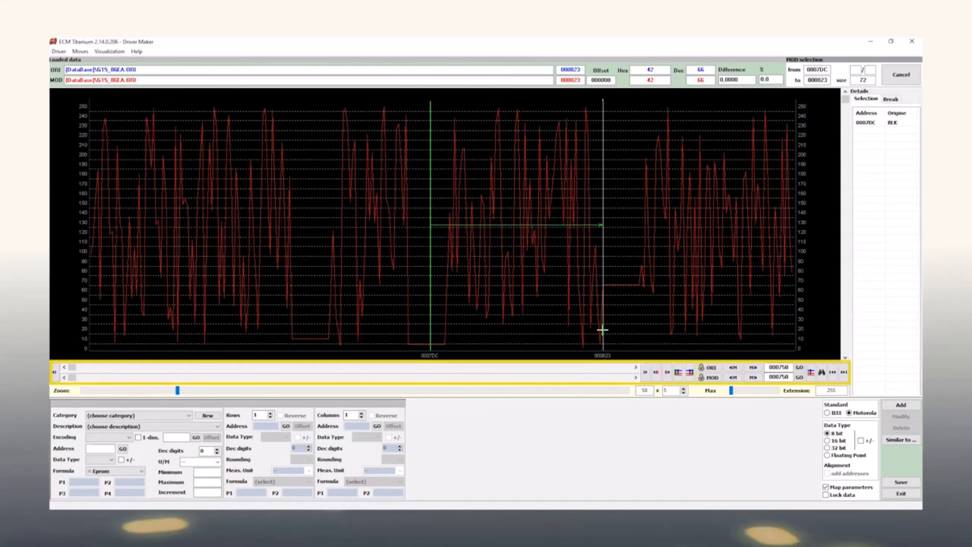
{"action": "left_click", "coordinate": [602, 329]}
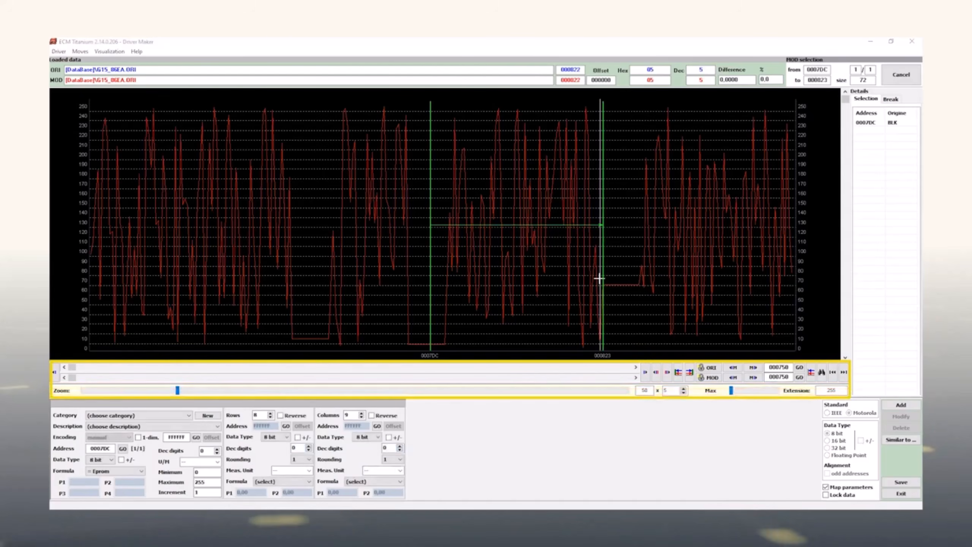
Set the selected block's map category to Air Control and its description to Accelerator pedal - Normal
{"action": "left_click", "coordinate": [176, 391]}
{"action": "left_click", "coordinate": [490, 390]}
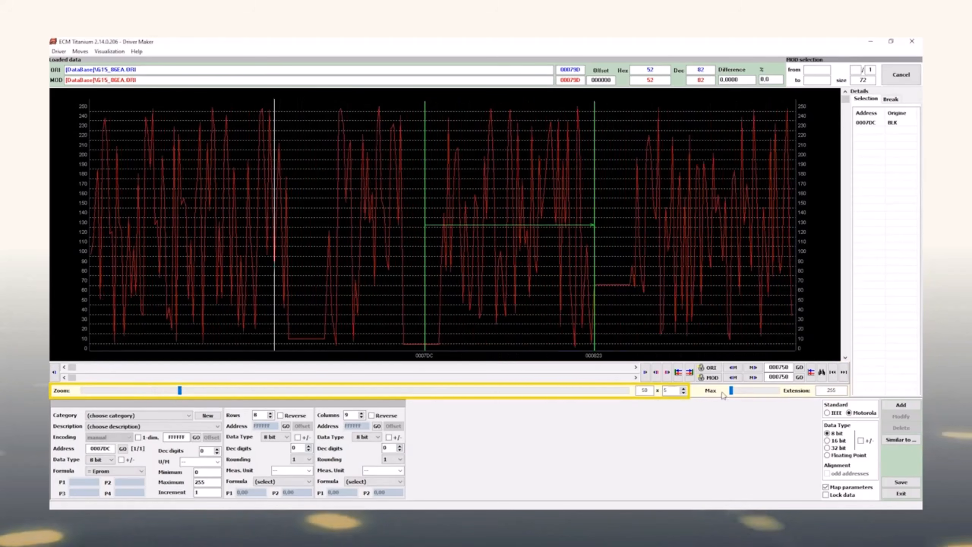
{"action": "mouse_move", "coordinate": [731, 391]}
{"action": "left_mouse_down"}
{"action": "mouse_move", "coordinate": [762, 392]}
{"action": "mouse_move", "coordinate": [723, 392]}
{"action": "left_mouse_up"}
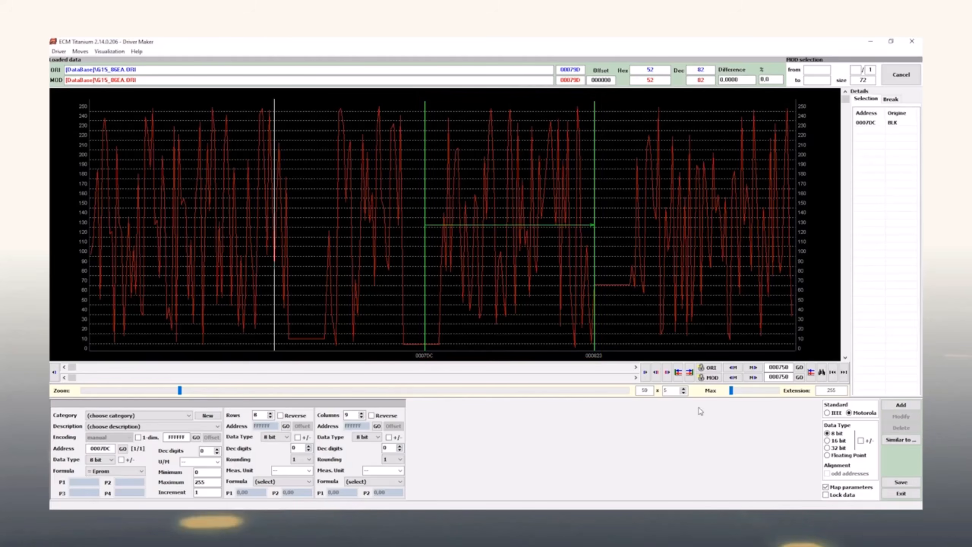
{"action": "left_click", "coordinate": [138, 414]}
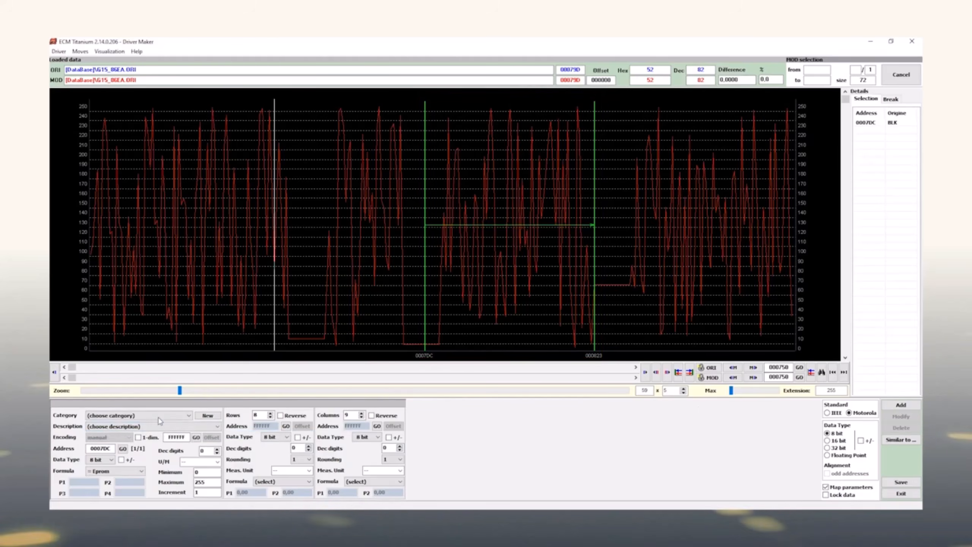
{"action": "left_click", "coordinate": [115, 427]}
{"action": "left_click", "coordinate": [160, 426]}
{"action": "left_click", "coordinate": [156, 446]}
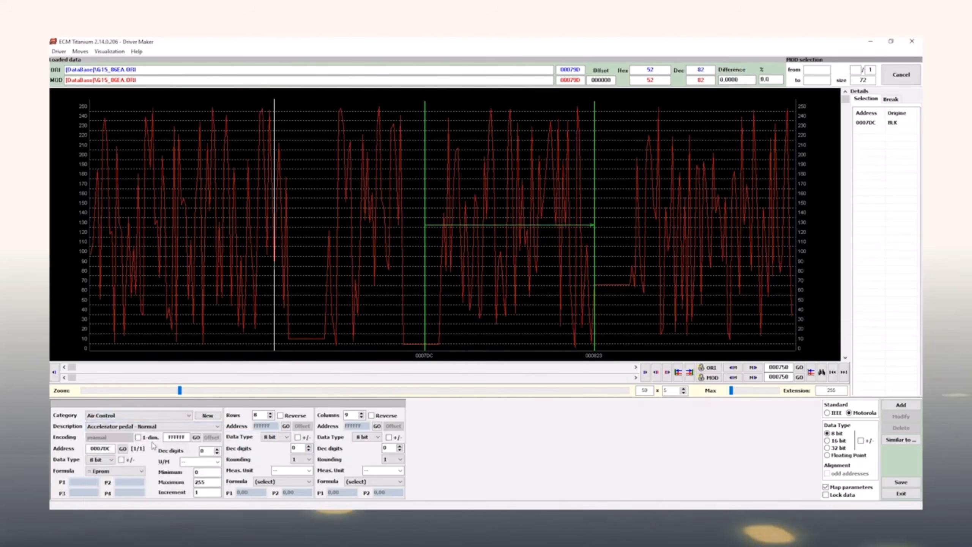
Set both the row and column formulas to = Eprom and add the new map to the driver
{"action": "left_click", "coordinate": [283, 481]}
{"action": "left_click", "coordinate": [277, 437]}
{"action": "left_click", "coordinate": [373, 481]}
{"action": "left_click", "coordinate": [358, 439]}
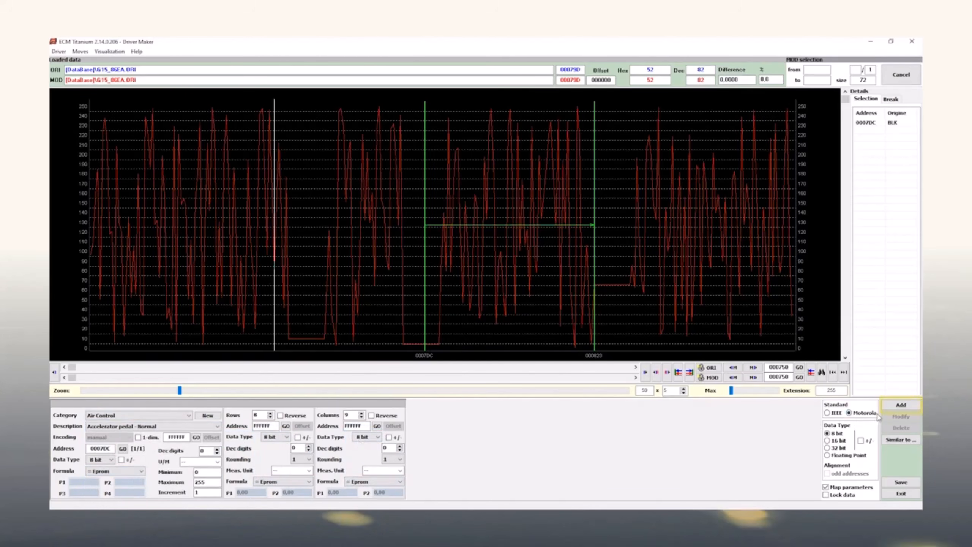
{"action": "left_click", "coordinate": [902, 405]}
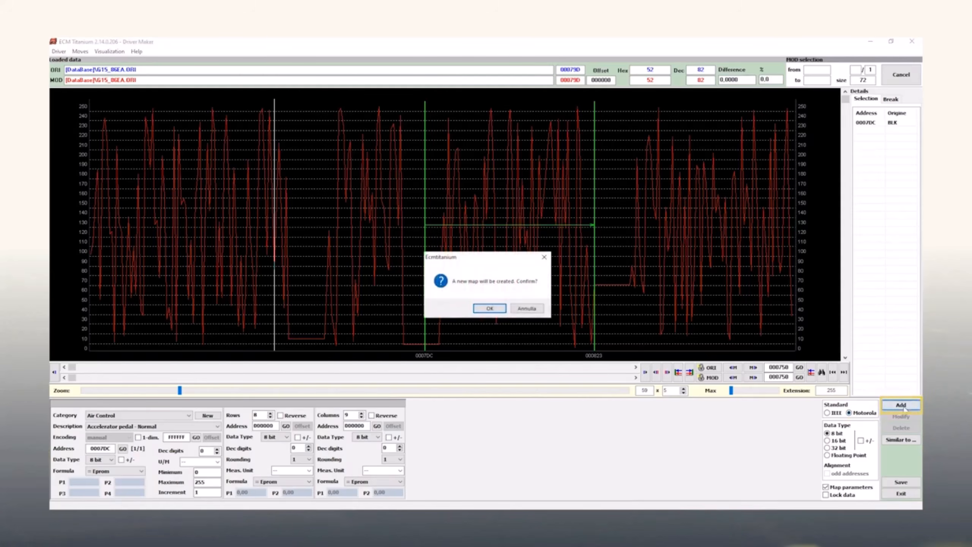
{"action": "left_click", "coordinate": [490, 309]}
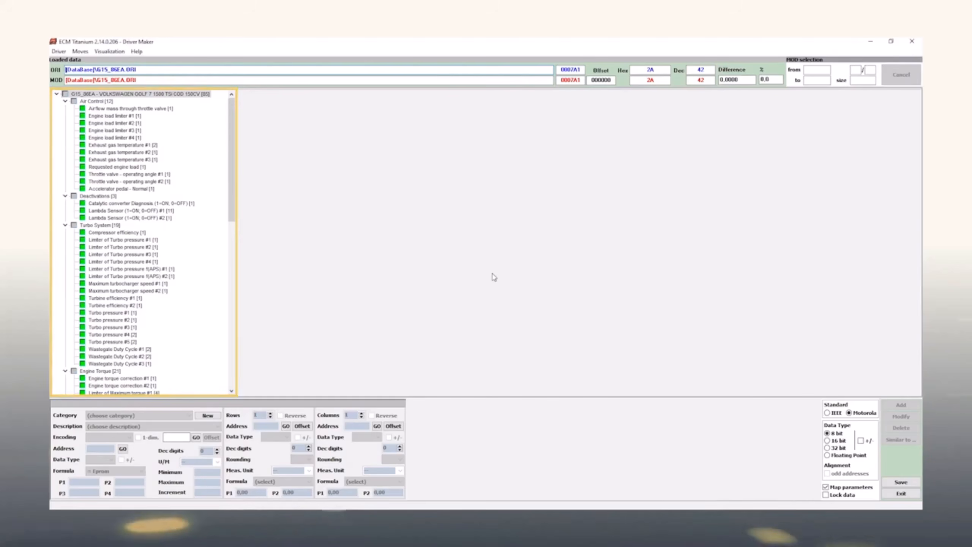
View the data tables of the Airflow mass through throttle valve, Engine load limiter #1 and Accelerator pedal - Normal maps
{"action": "left_click", "coordinate": [154, 109]}
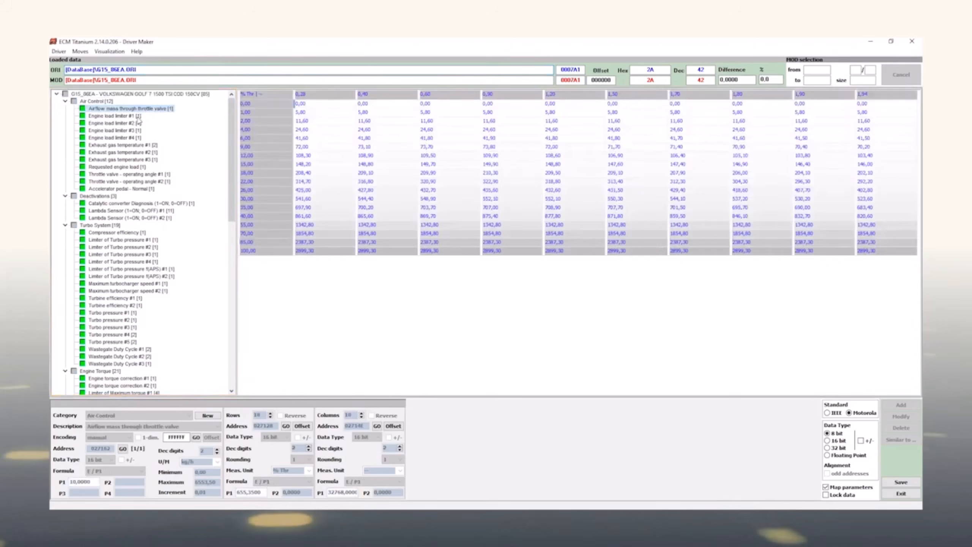
{"action": "left_click", "coordinate": [138, 117]}
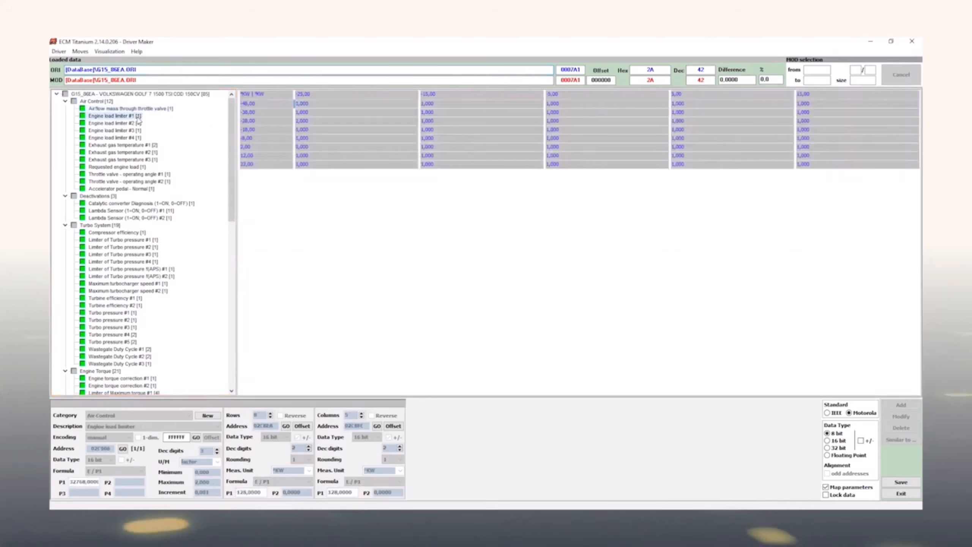
{"action": "left_click", "coordinate": [140, 189]}
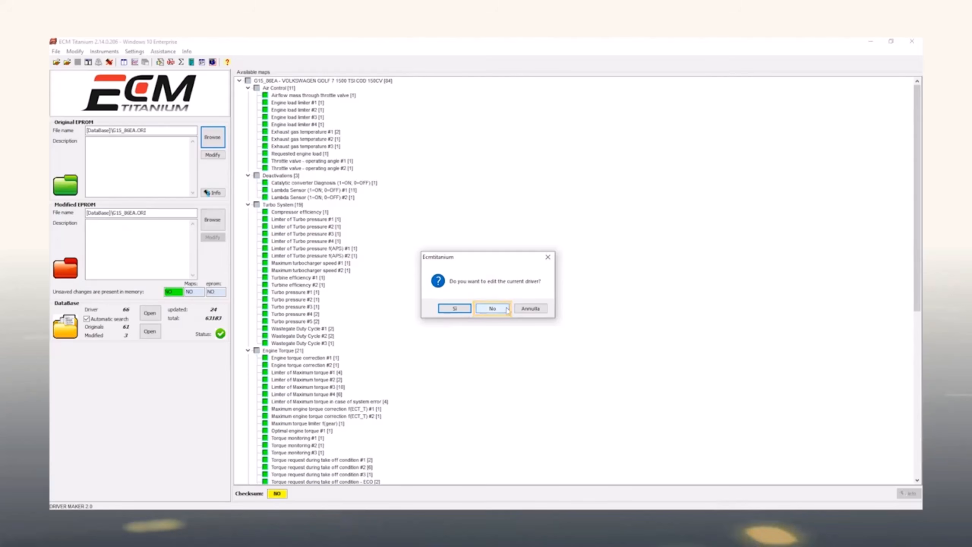
Start a new driver instead of editing the current one and switch its Accelerator pedal - ECO map to the table view
{"action": "left_click", "coordinate": [507, 310]}
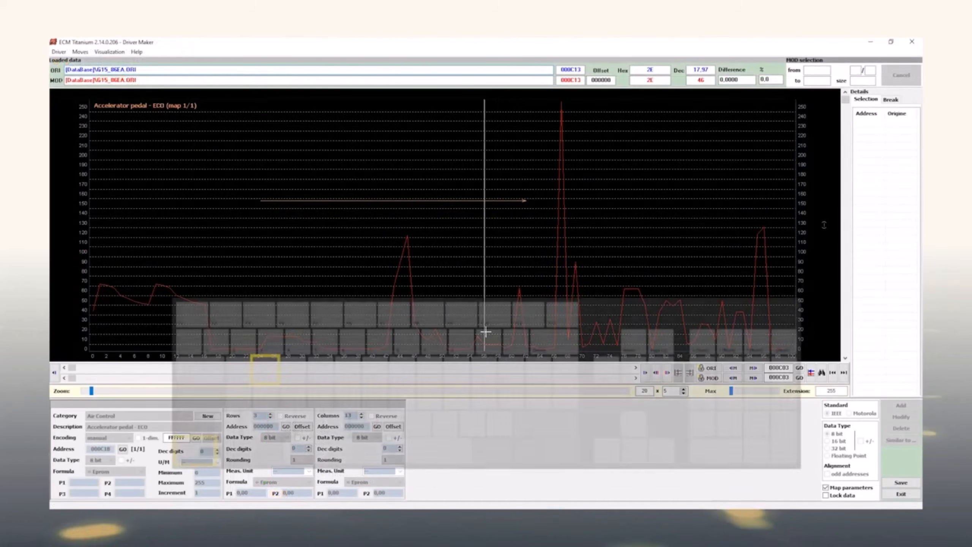
{"action": "key", "text": "ctrl+w"}
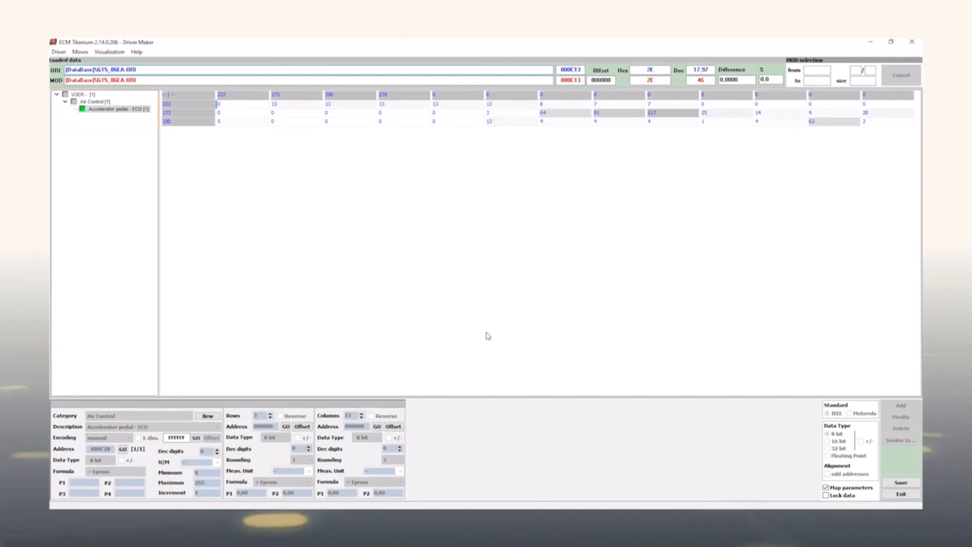
Start saving the new driver to the database with vehicle manufacturer VOLKSWAGEN and model GOLF 7
{"action": "left_click", "coordinate": [899, 483]}
{"action": "left_click", "coordinate": [563, 222]}
{"action": "scroll", "coordinate": [566, 241], "scroll_direction": "down", "scroll_amount": 15}
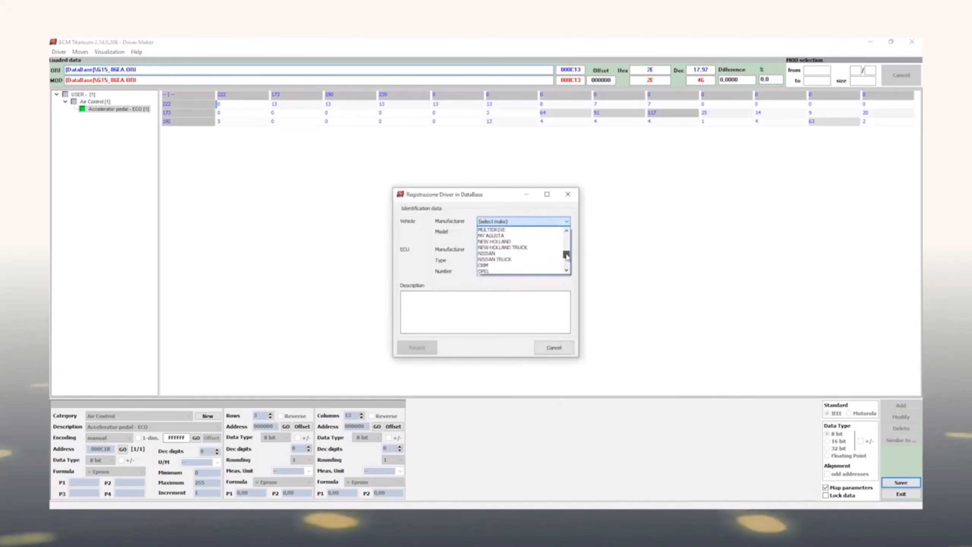
{"action": "left_click", "coordinate": [567, 231]}
{"action": "left_click", "coordinate": [554, 236]}
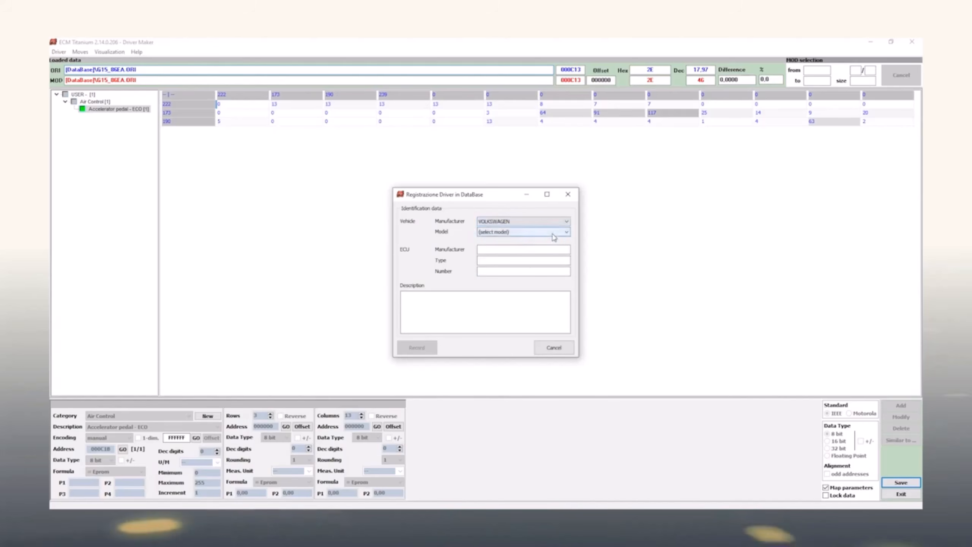
{"action": "left_click", "coordinate": [554, 233]}
{"action": "left_click_drag", "start_coordinate": [567, 247], "coordinate": [567, 257]}
{"action": "left_click", "coordinate": [536, 251]}
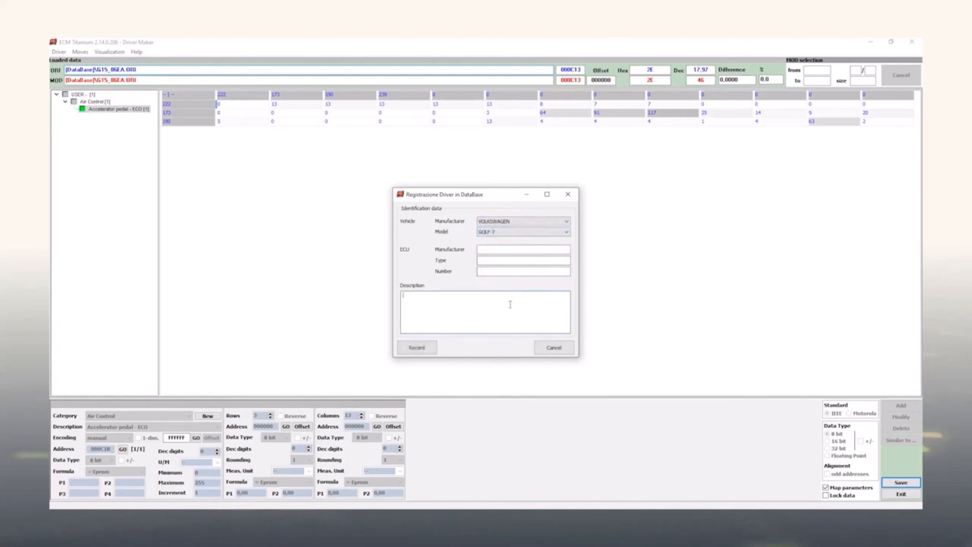
Enter newmap as the driver description and record the driver in the database
{"action": "type", "text": "map"}
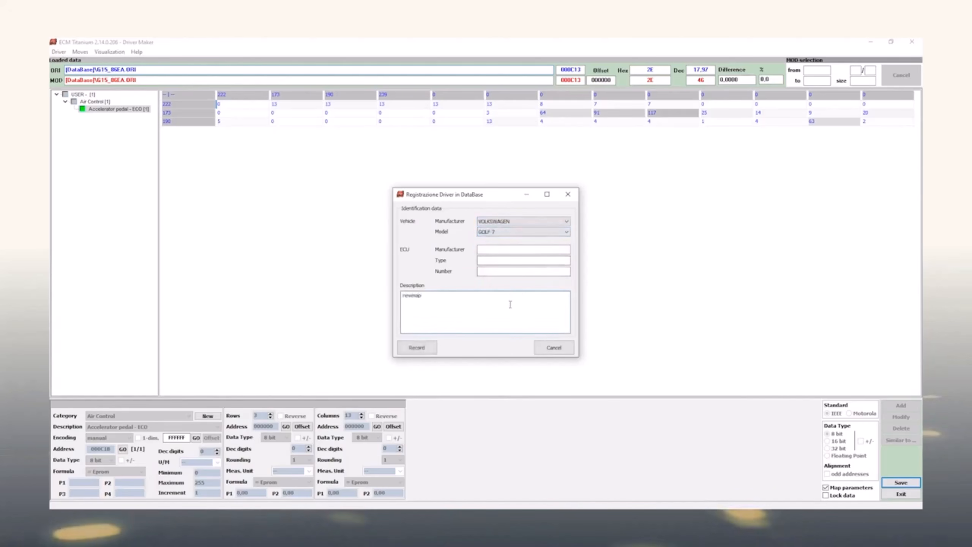
{"action": "left_click", "coordinate": [413, 351]}
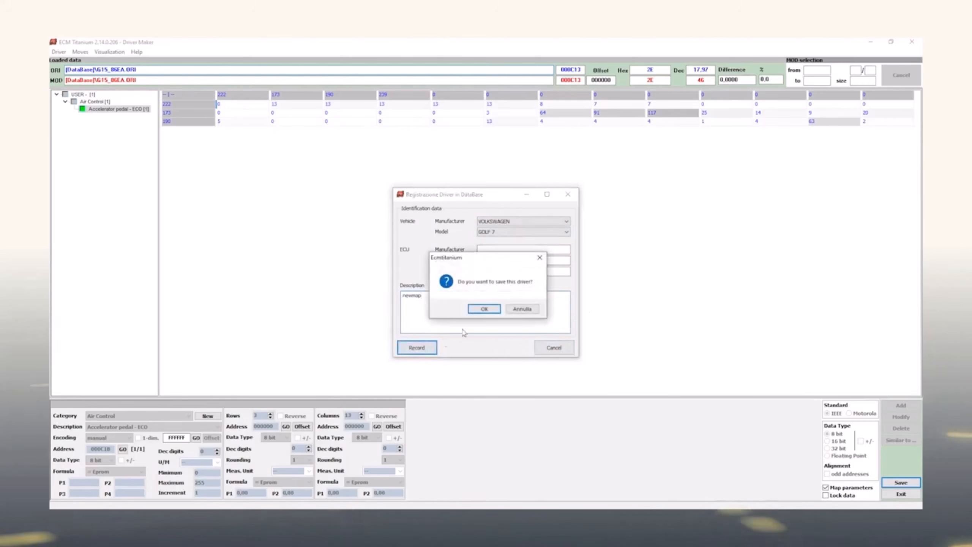
{"action": "left_click", "coordinate": [482, 309]}
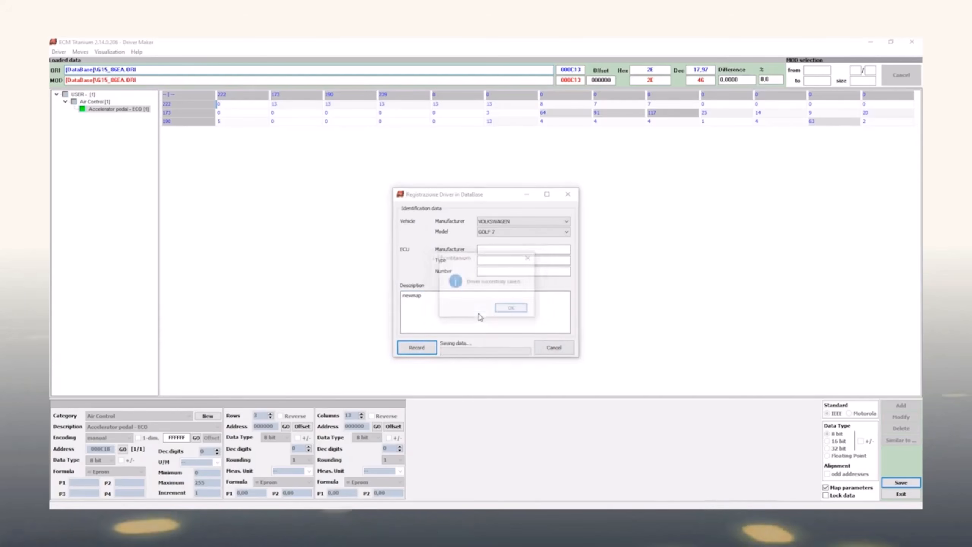
{"action": "left_click", "coordinate": [505, 310]}
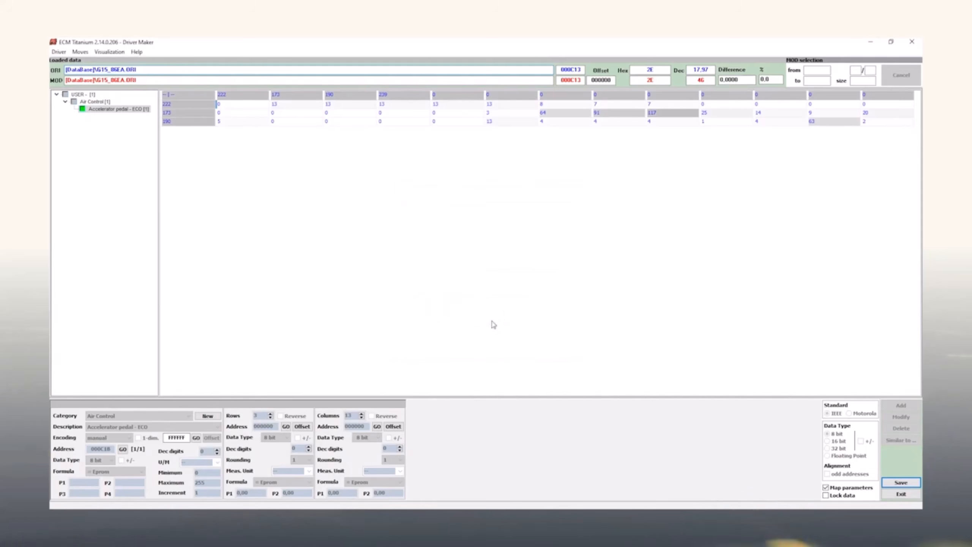